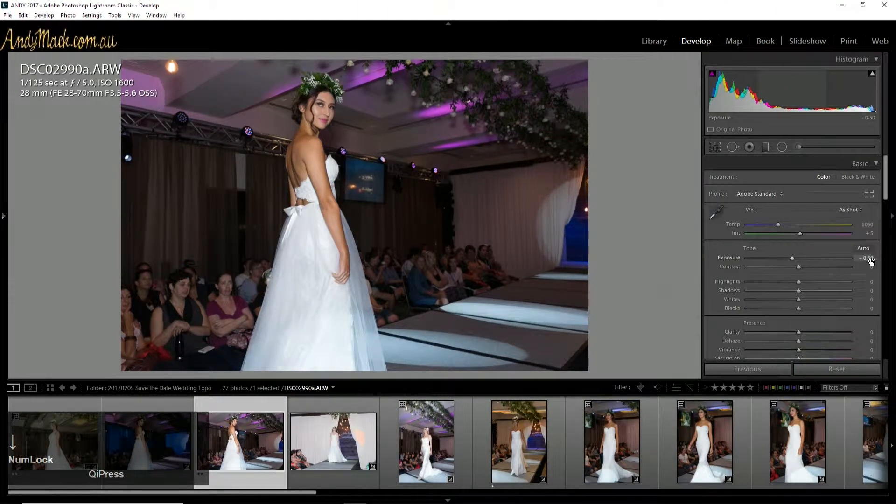
Step: Lower the exposure to -0.60 and raise the highlights to +81, testing a negative highlights value first
key(Down)
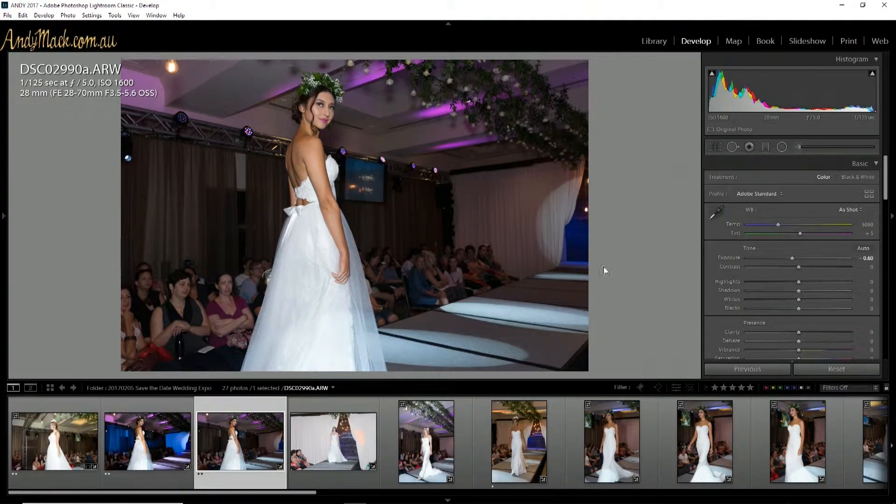
drag(798, 281, 767, 283)
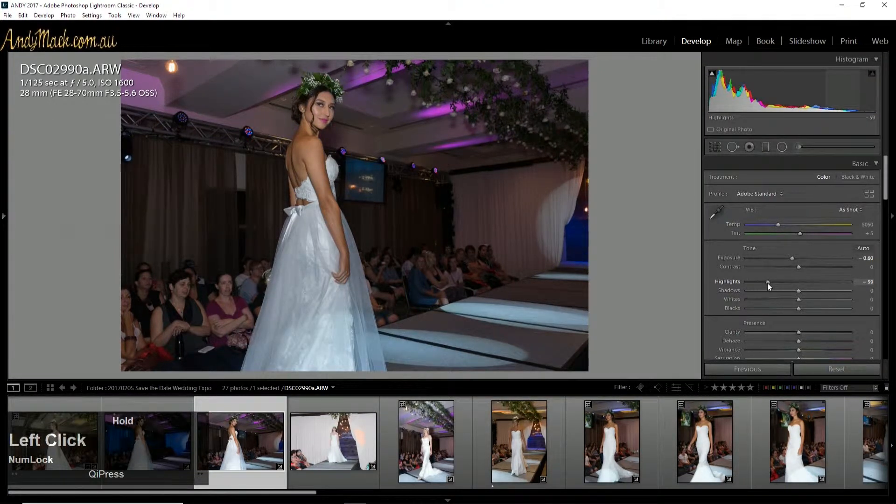
drag(767, 283, 839, 281)
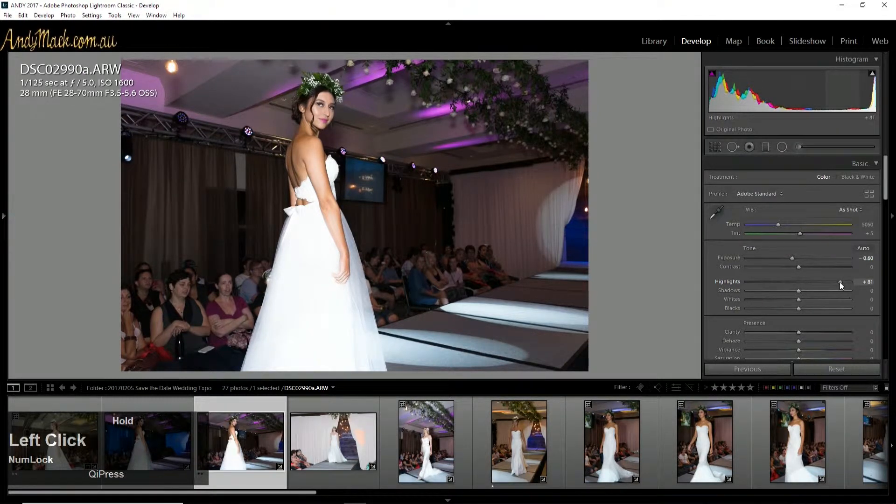
drag(838, 282, 840, 281)
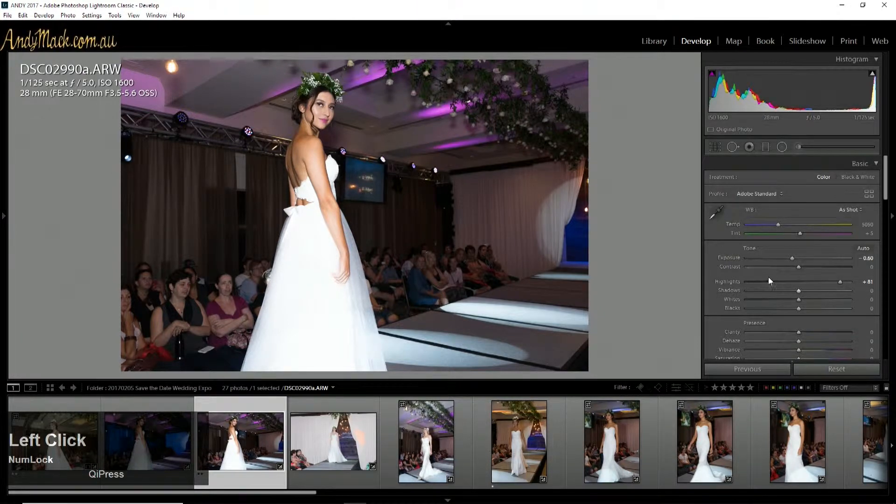
Step: Set the shadows to -100, the whites to +10 and the blacks to -2
drag(797, 289, 724, 292)
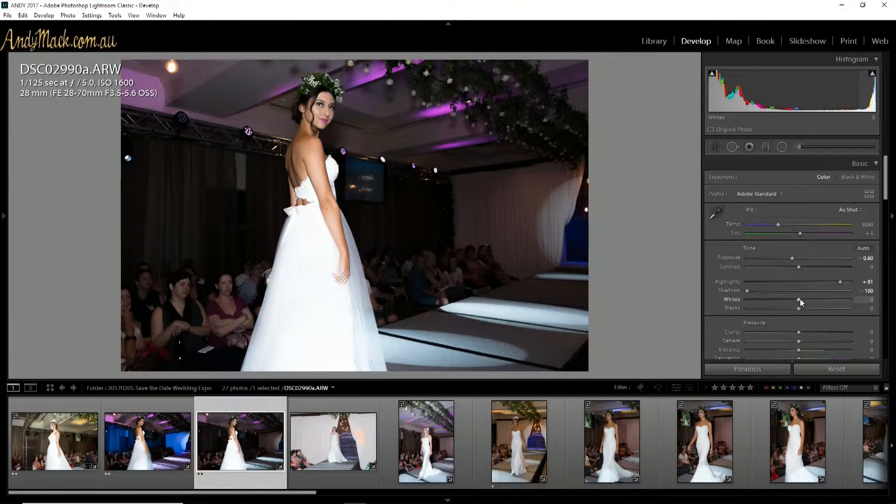
mouse_move(798, 301)
mouse_down()
mouse_move(811, 304)
mouse_move(803, 303)
mouse_up()
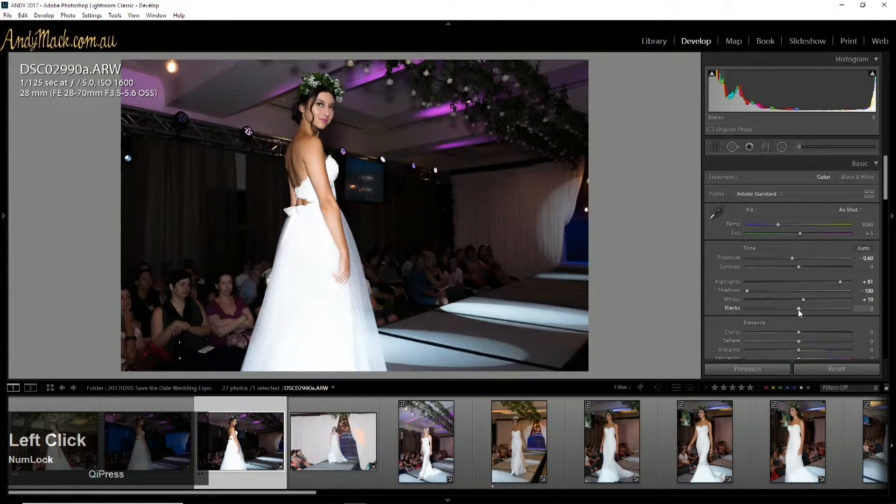
key(alt)
click(798, 309)
drag(795, 310, 796, 308)
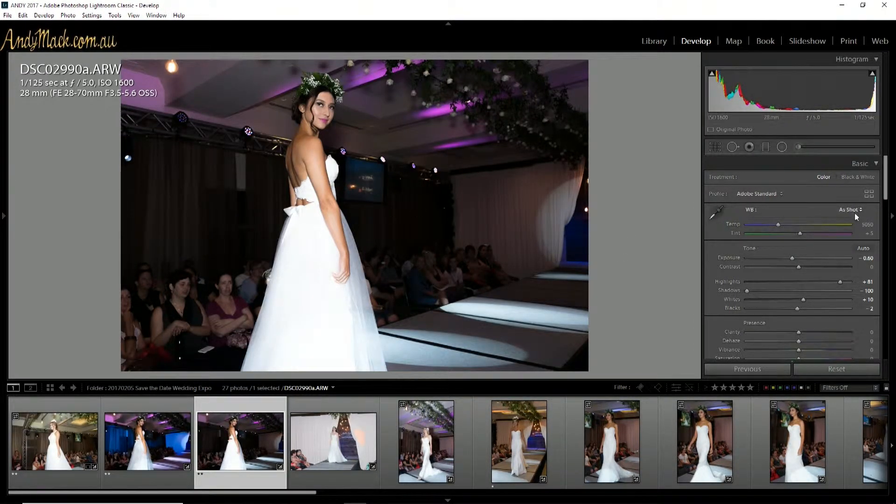
Step: Adjust the photo's Dehaze back and forth, settling on +27
drag(885, 186, 886, 196)
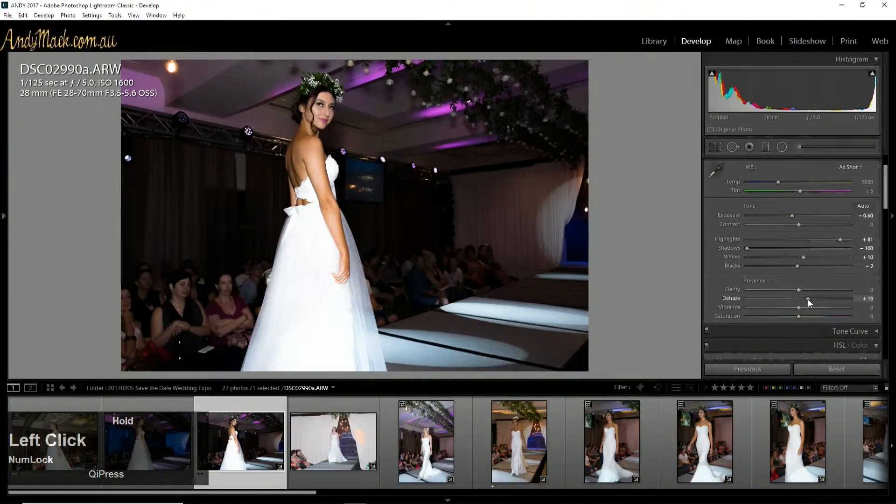
drag(807, 299, 799, 298)
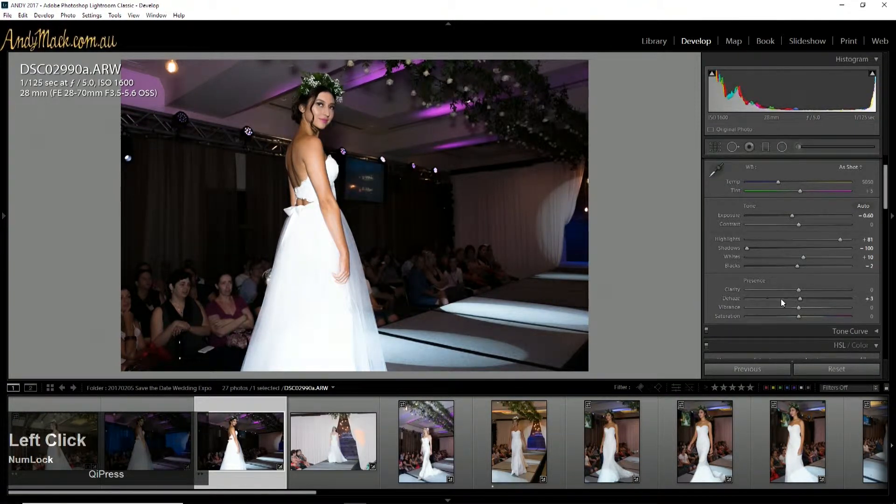
double_click(796, 301)
drag(816, 302, 812, 300)
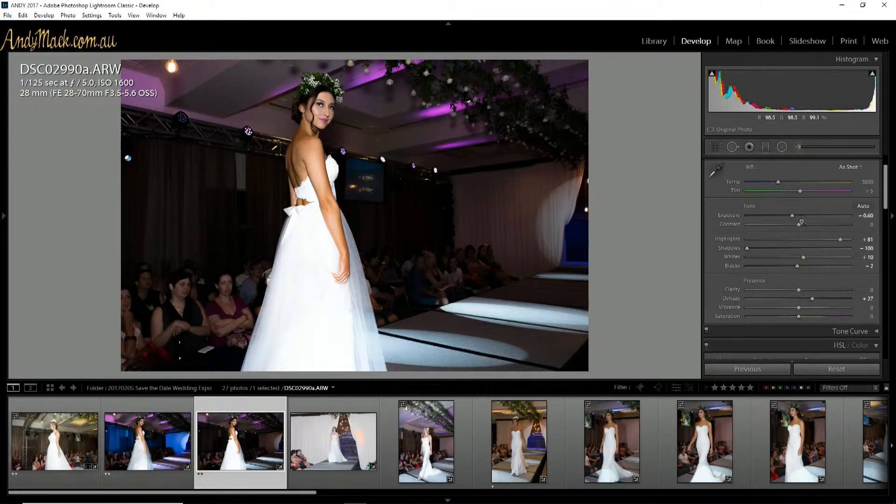
Step: Reduce the highlights to +10 and set the exposure to -0.40 to recover detail in the dress
drag(838, 239, 796, 243)
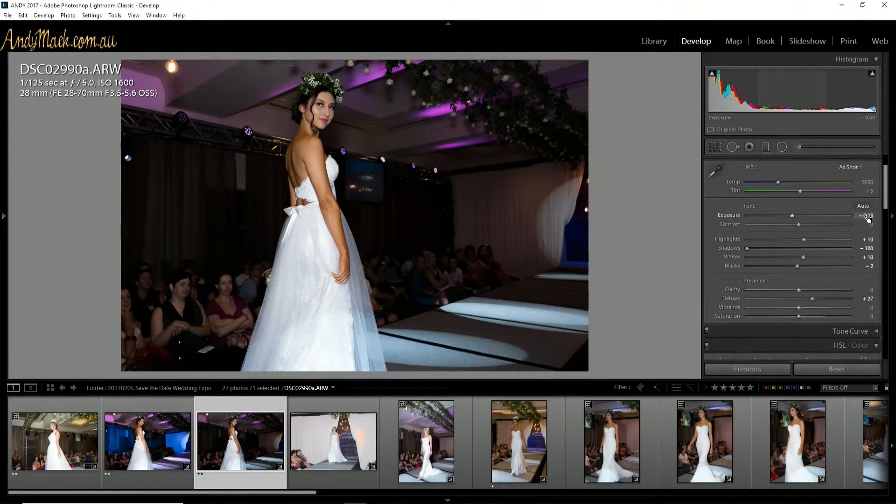
key(Up)
key(Up)
key(Up)
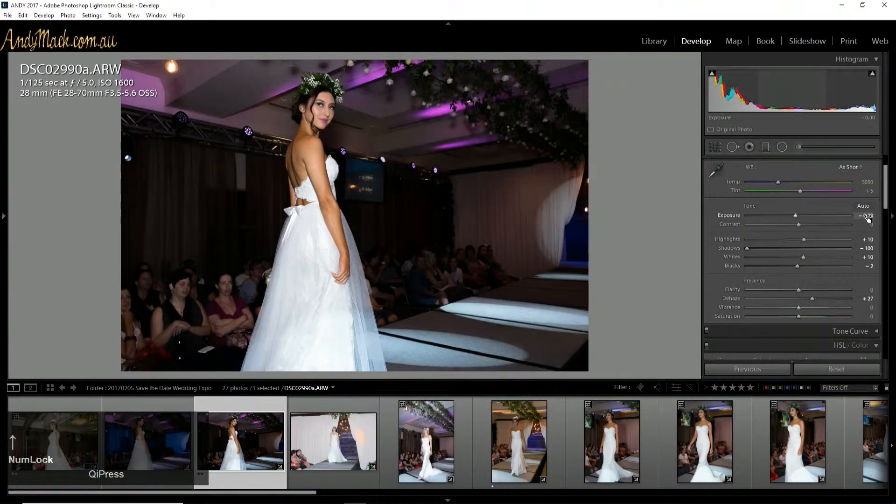
key(Down)
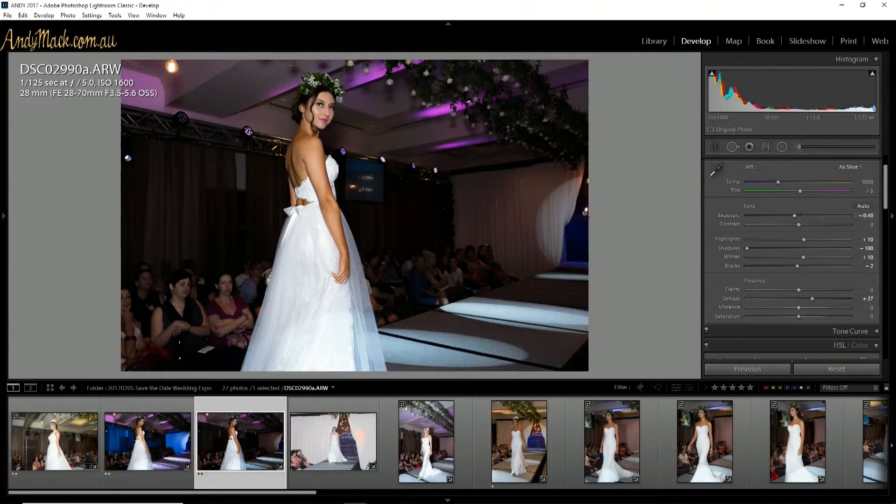
Step: Start an Adjustment Brush with the temperature reset to 0 and the saved deep blue swatch as its color tint
key(k)
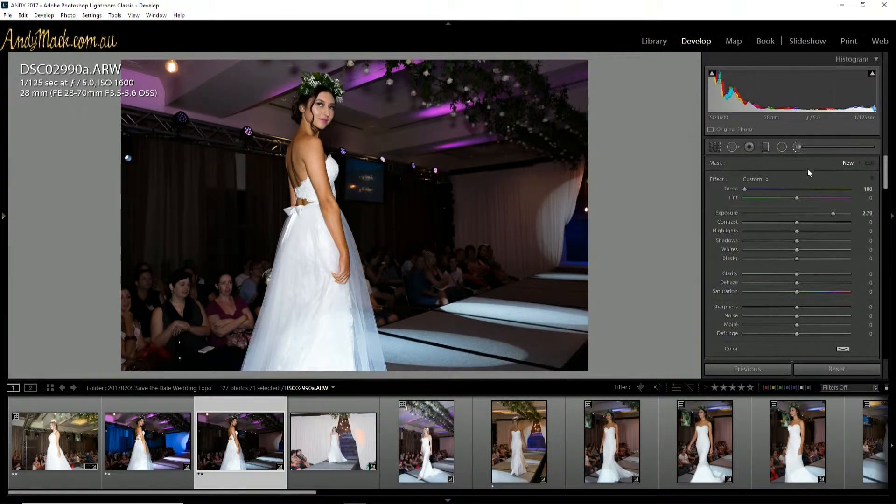
double_click(731, 189)
scroll(731, 186, down, 3)
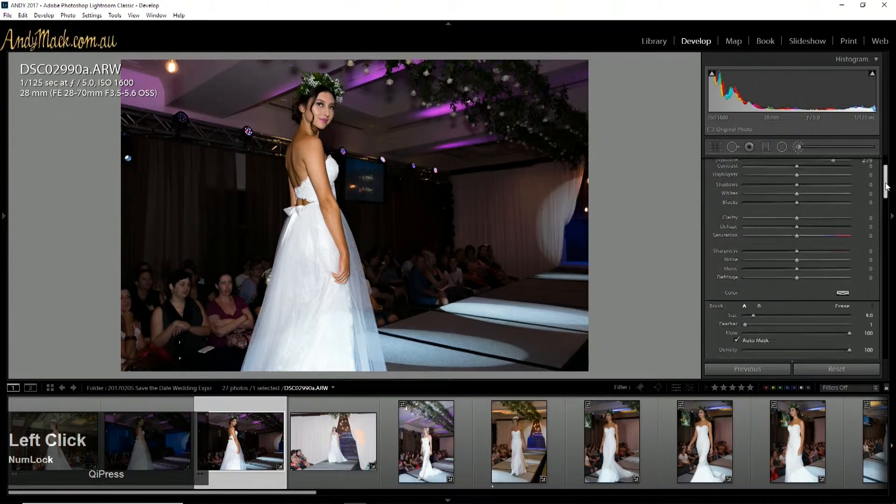
mouse_move(885, 170)
mouse_down()
mouse_move(884, 206)
mouse_move(884, 184)
mouse_up()
click(842, 241)
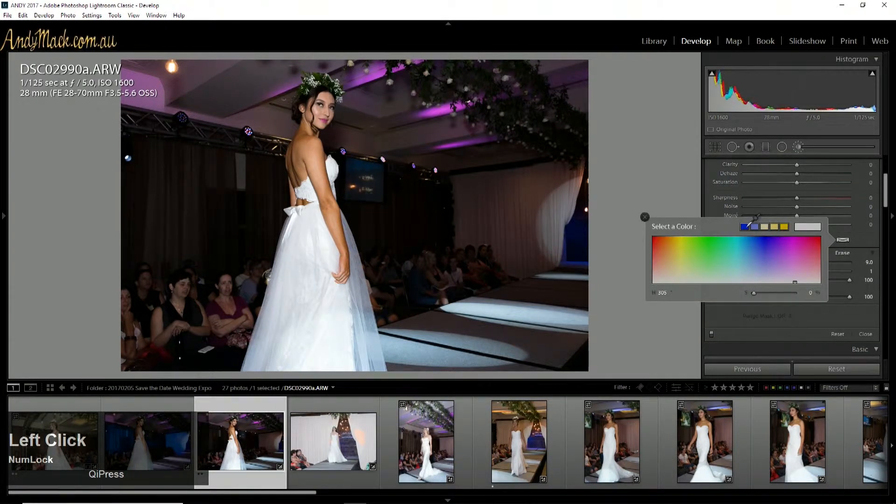
click(744, 226)
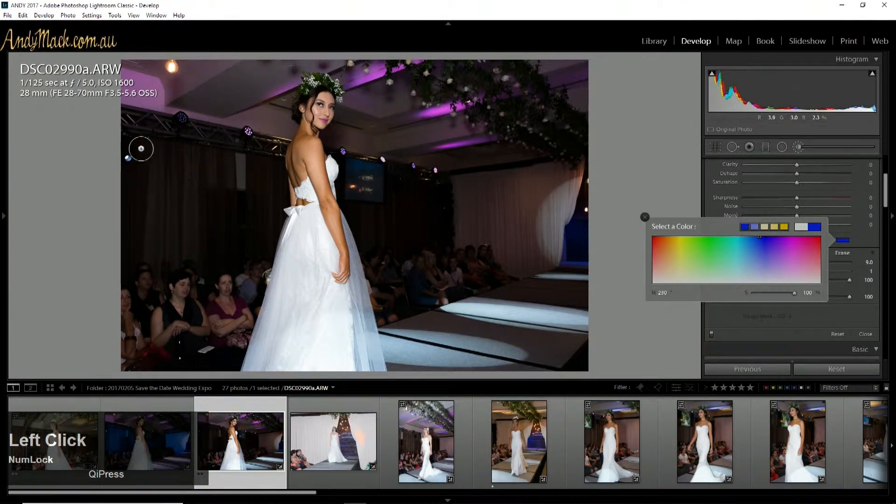
Step: Paint the far-left curtain edge, set the mask's temperature to -100, and brush along the lighting truss to the bride's back
drag(125, 116, 126, 279)
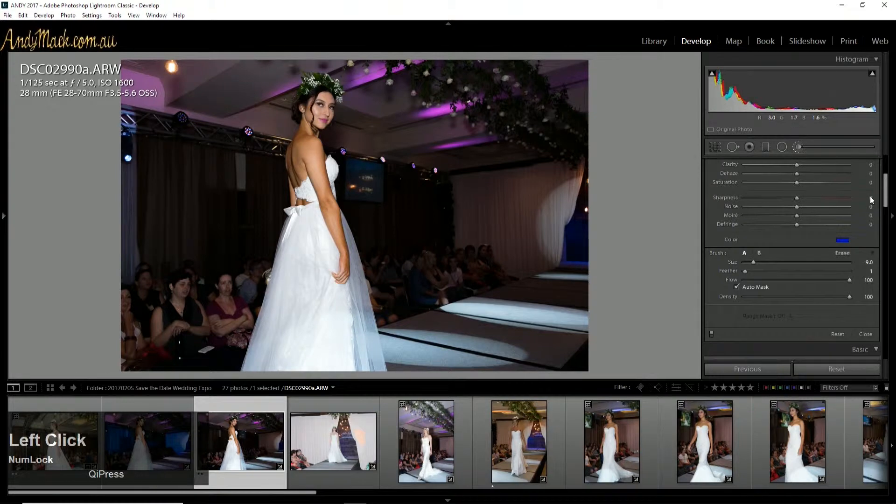
drag(885, 192, 885, 174)
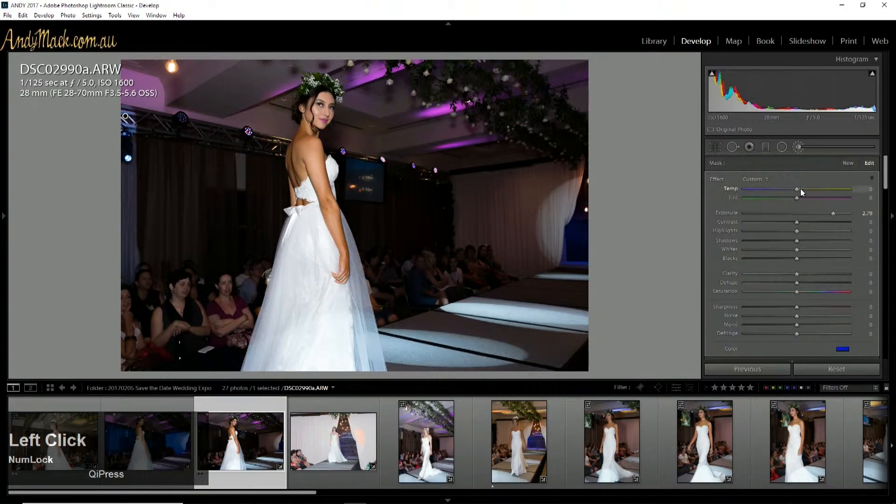
drag(785, 189, 739, 188)
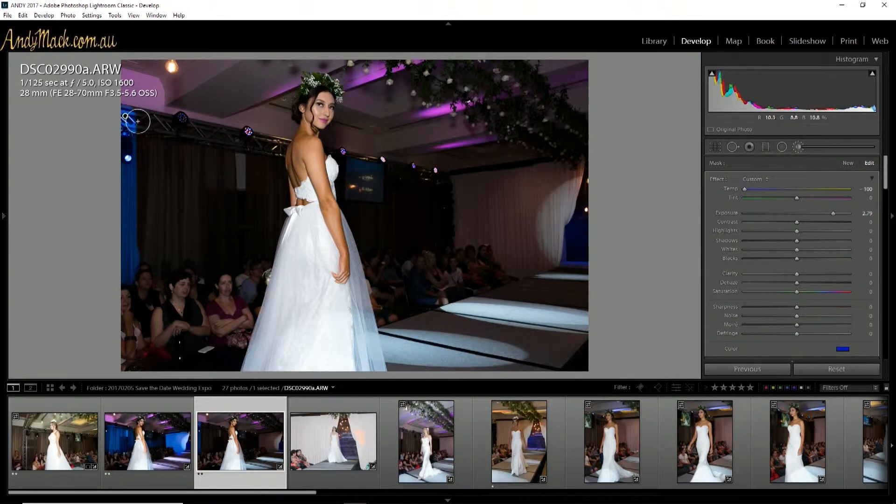
mouse_move(136, 120)
mouse_down()
mouse_move(278, 148)
mouse_move(281, 203)
mouse_up()
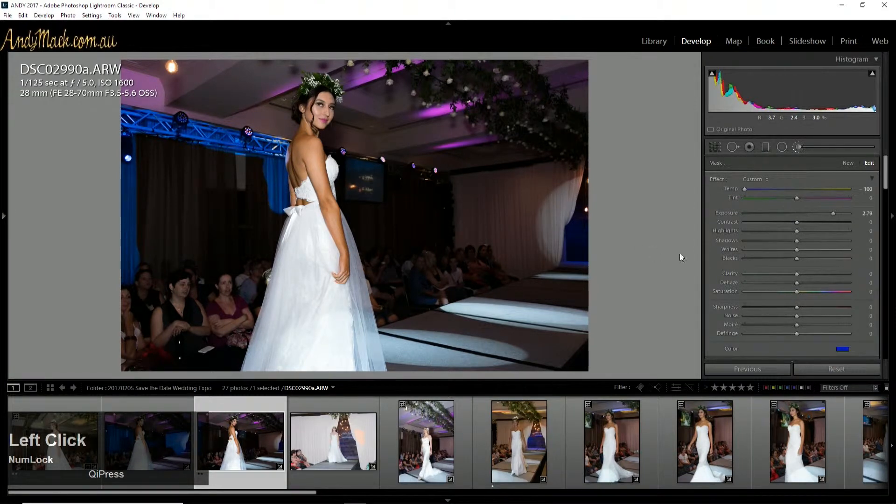
Step: Raise the brush feather to 98 and paint the dark curtains between the left edge and the bride blue
scroll(883, 187, down, 5)
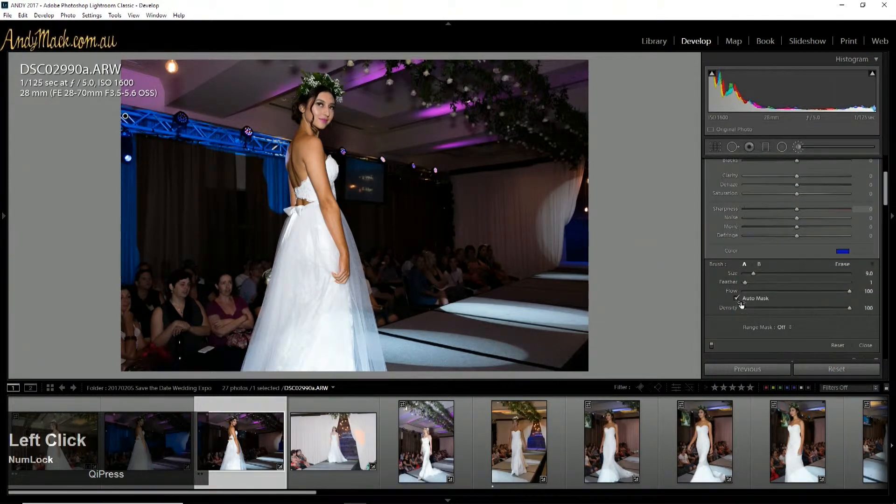
click(737, 298)
drag(750, 280, 806, 282)
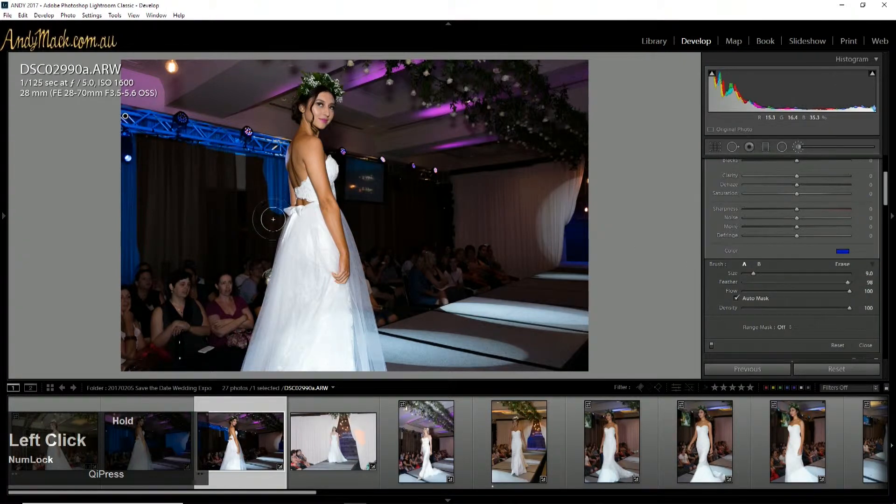
mouse_move(273, 219)
mouse_down()
mouse_move(257, 253)
mouse_move(244, 247)
mouse_move(232, 260)
mouse_move(202, 263)
mouse_move(183, 255)
mouse_move(162, 269)
mouse_move(141, 211)
mouse_move(141, 145)
mouse_up()
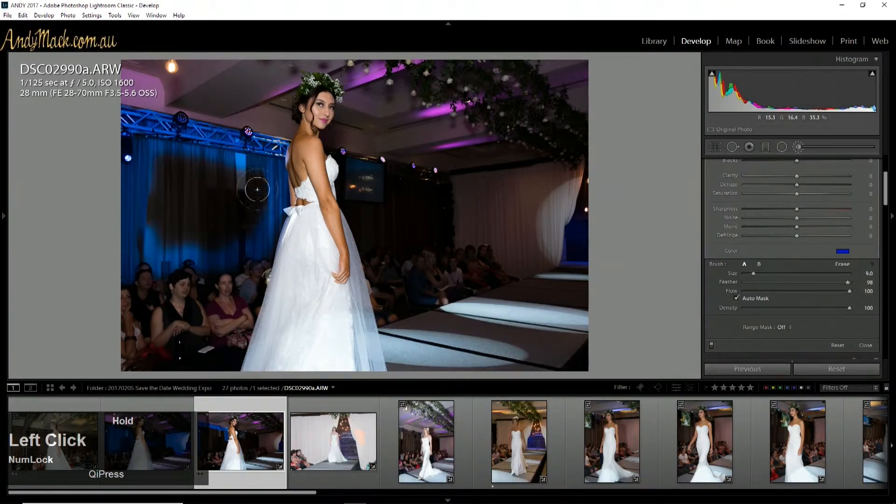
mouse_move(164, 238)
mouse_down()
mouse_move(155, 198)
mouse_move(143, 238)
mouse_move(159, 163)
mouse_move(227, 169)
mouse_move(162, 163)
mouse_move(217, 170)
mouse_move(196, 177)
mouse_move(210, 197)
mouse_move(190, 223)
mouse_move(165, 204)
mouse_move(169, 219)
mouse_move(195, 224)
mouse_move(230, 201)
mouse_move(210, 228)
mouse_move(234, 172)
mouse_move(231, 210)
mouse_move(214, 242)
mouse_move(144, 245)
mouse_move(225, 206)
mouse_move(246, 176)
mouse_move(240, 232)
mouse_move(213, 266)
mouse_up()
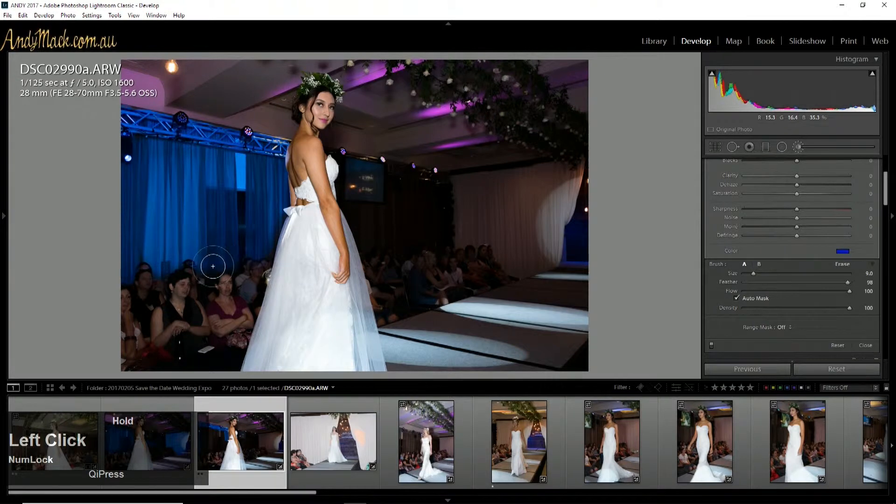
Step: Paint the blue mask over the screen, rear curtains and white backdrop beyond the bride, refining edges with brush size 3.0
mouse_move(386, 194)
mouse_down()
mouse_move(564, 215)
mouse_move(433, 204)
mouse_move(497, 229)
mouse_up()
mouse_move(357, 157)
mouse_down()
mouse_move(441, 177)
mouse_move(432, 175)
mouse_up()
alt+click(234, 269)
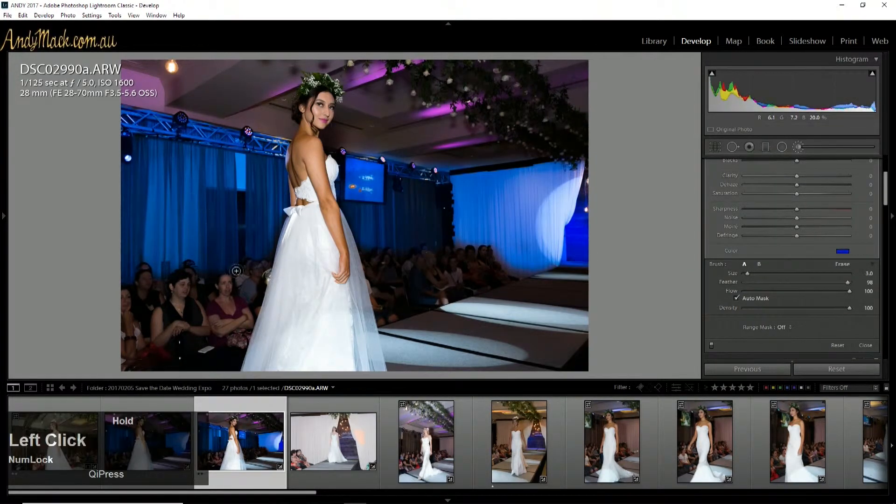
mouse_move(285, 156)
mouse_down()
mouse_move(290, 165)
mouse_move(288, 154)
mouse_up()
mouse_move(497, 249)
mouse_down()
mouse_move(550, 275)
mouse_move(461, 242)
mouse_up()
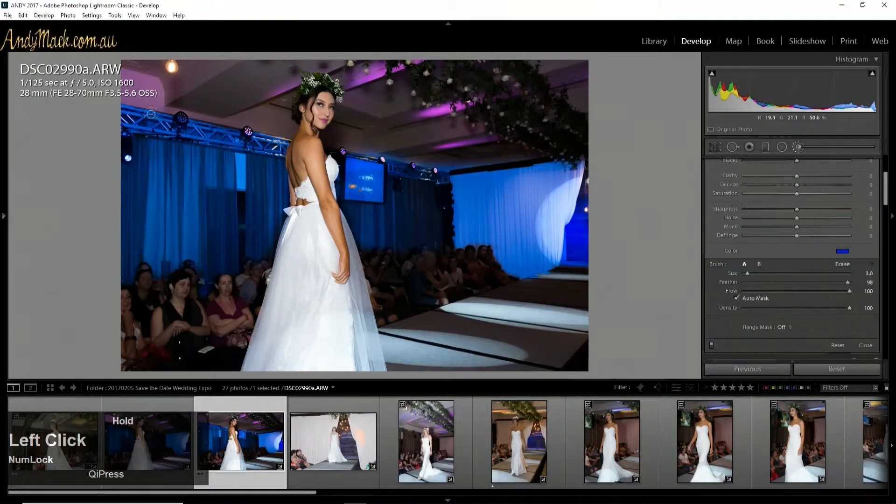
Step: Touch up the blue mask along the truss, the rear light rail and the backdrop's lower edge, reducing the brush size to 1.0
drag(151, 112, 259, 132)
drag(357, 150, 523, 157)
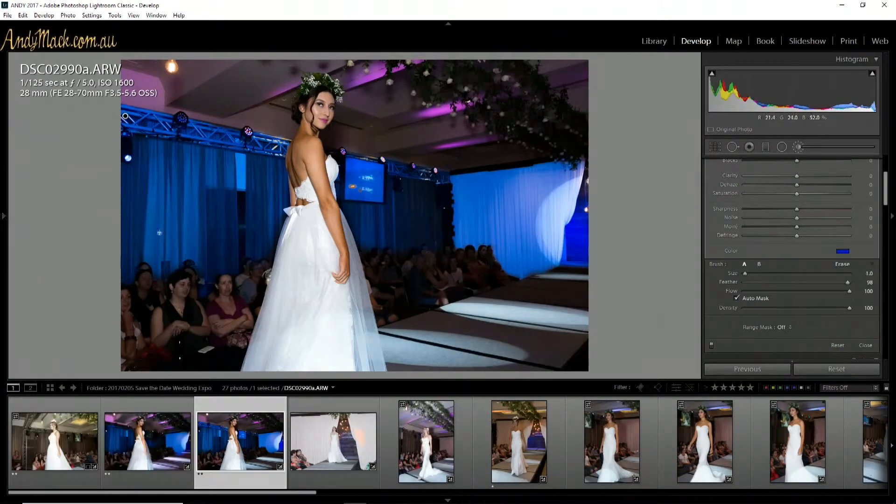
alt+click(430, 258)
drag(525, 274, 586, 263)
click(270, 149)
Step: Create a new brush mask with Tint 63 and paint the purple-lit ceiling areas on both sides of the bride
drag(884, 189, 885, 172)
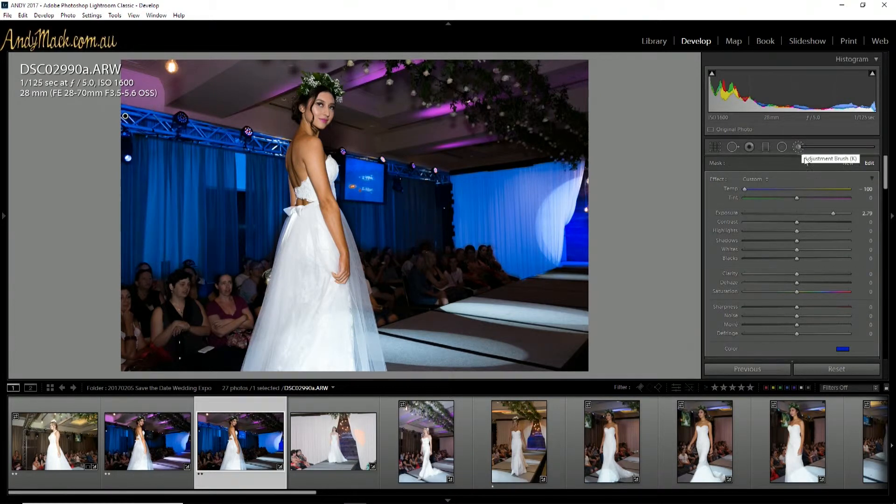
click(847, 162)
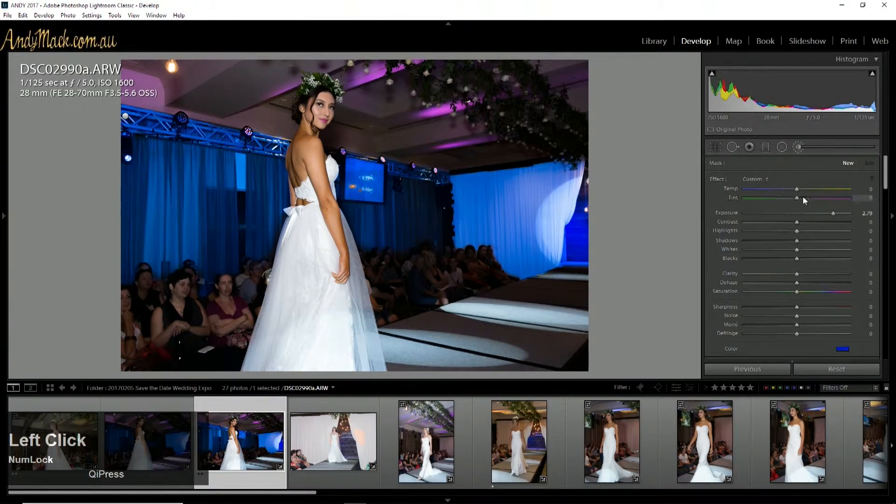
drag(796, 198, 829, 197)
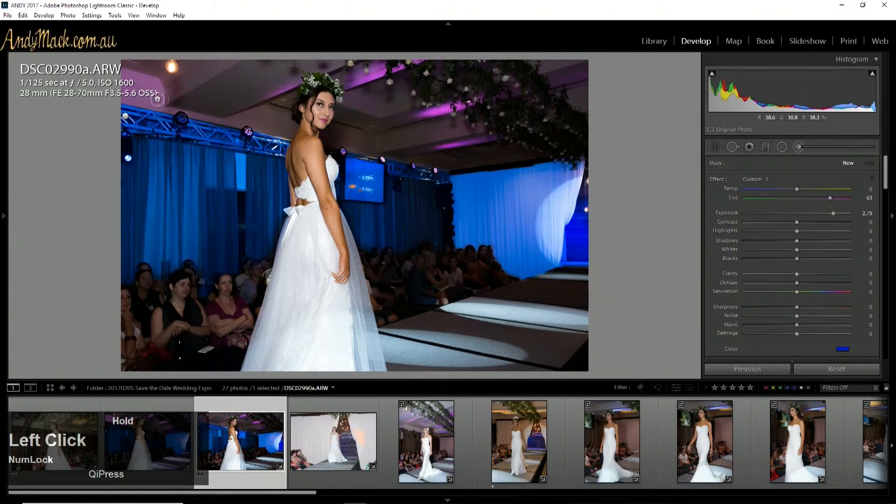
mouse_move(125, 97)
mouse_down()
mouse_move(156, 95)
mouse_move(125, 94)
mouse_move(150, 80)
mouse_move(125, 74)
mouse_up()
drag(283, 89, 255, 100)
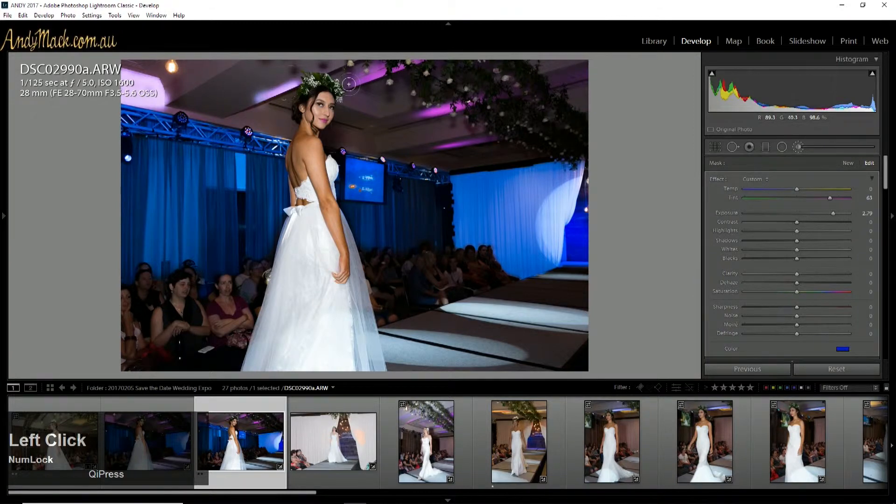
mouse_move(390, 67)
mouse_down()
mouse_move(359, 83)
mouse_move(394, 70)
mouse_move(462, 110)
mouse_move(564, 80)
mouse_move(582, 89)
mouse_up()
Step: Lower the ceiling mask's exposure to 1.14 and brush over more of the ceiling, adjusting the brush density between strokes
drag(832, 213, 812, 213)
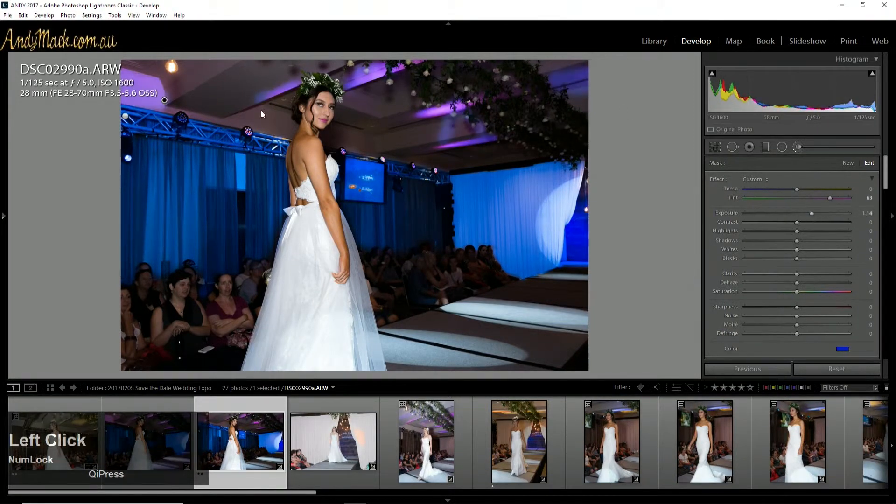
scroll(793, 261, down, 3)
mouse_move(285, 95)
mouse_down()
mouse_move(242, 100)
mouse_move(379, 80)
mouse_move(442, 123)
mouse_up()
drag(761, 300, 797, 300)
drag(165, 90, 460, 125)
Step: Increase the brush density to 97 while painting the ceiling beside the bride's head, and compare the photo before and after
drag(797, 300, 822, 299)
drag(350, 108, 424, 90)
drag(822, 299, 846, 300)
drag(360, 107, 435, 110)
key(backslash)
key(backslash)
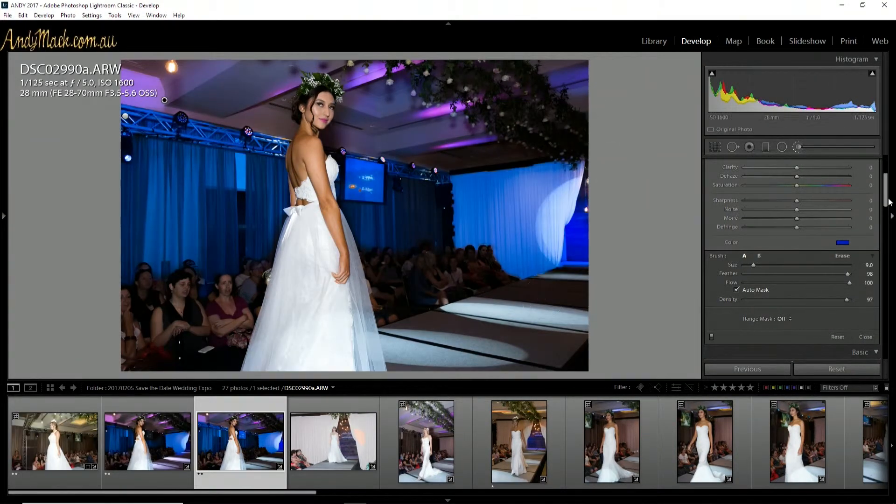
drag(885, 190, 885, 172)
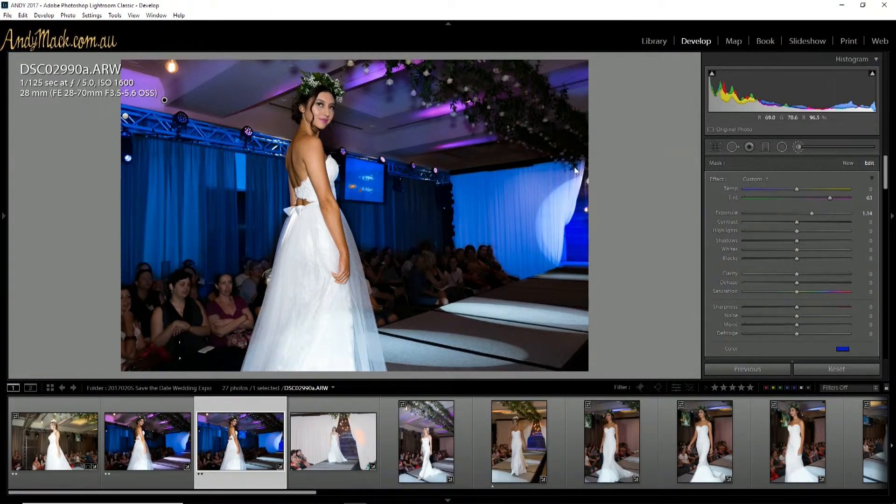
Step: Create a new brush mask with Tint 63, paint it over the runway floor beside the bride, and set its exposure to 1.36
click(848, 163)
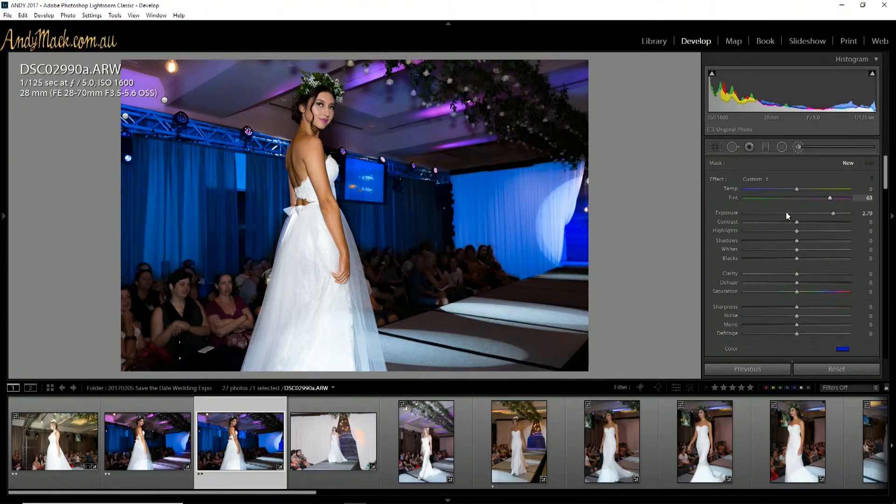
click(546, 286)
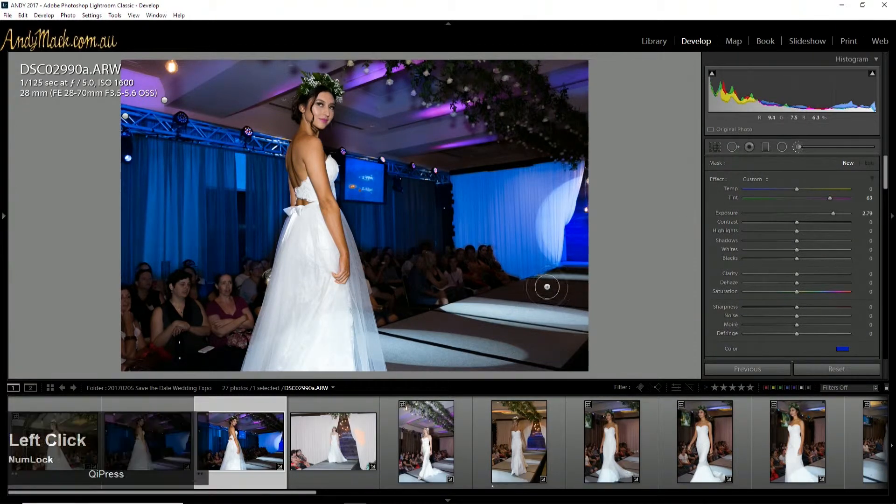
mouse_move(546, 287)
mouse_down()
mouse_move(427, 322)
mouse_move(395, 336)
mouse_move(397, 351)
mouse_move(420, 360)
mouse_move(588, 368)
mouse_move(558, 359)
mouse_move(588, 284)
mouse_move(504, 349)
mouse_move(565, 296)
mouse_move(536, 340)
mouse_move(551, 346)
mouse_move(540, 350)
mouse_move(556, 292)
mouse_move(465, 350)
mouse_move(531, 300)
mouse_move(459, 337)
mouse_move(496, 299)
mouse_move(436, 336)
mouse_move(492, 306)
mouse_move(429, 337)
mouse_move(409, 337)
mouse_move(436, 326)
mouse_move(390, 334)
mouse_move(409, 333)
mouse_move(478, 368)
mouse_up()
mouse_move(404, 363)
mouse_down()
mouse_move(532, 362)
mouse_move(581, 294)
mouse_move(551, 337)
mouse_move(557, 343)
mouse_move(573, 316)
mouse_move(501, 362)
mouse_move(541, 342)
mouse_move(566, 288)
mouse_move(532, 291)
mouse_move(559, 279)
mouse_move(584, 285)
mouse_move(541, 341)
mouse_move(581, 322)
mouse_move(543, 348)
mouse_move(469, 370)
mouse_move(396, 348)
mouse_up()
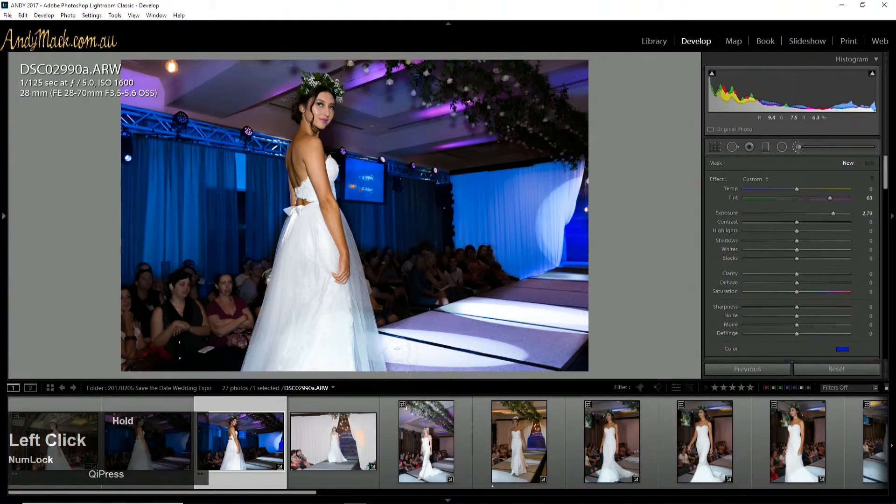
drag(548, 300, 549, 300)
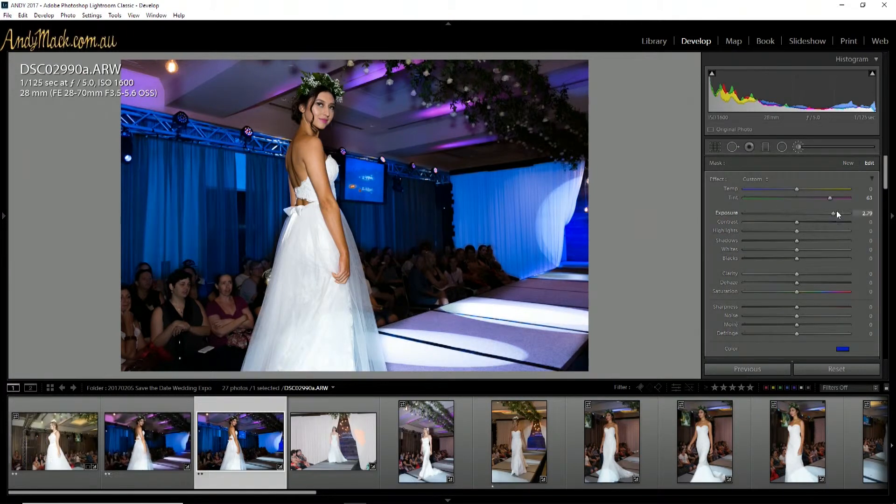
mouse_move(832, 214)
mouse_down()
mouse_move(814, 217)
mouse_move(821, 212)
mouse_up()
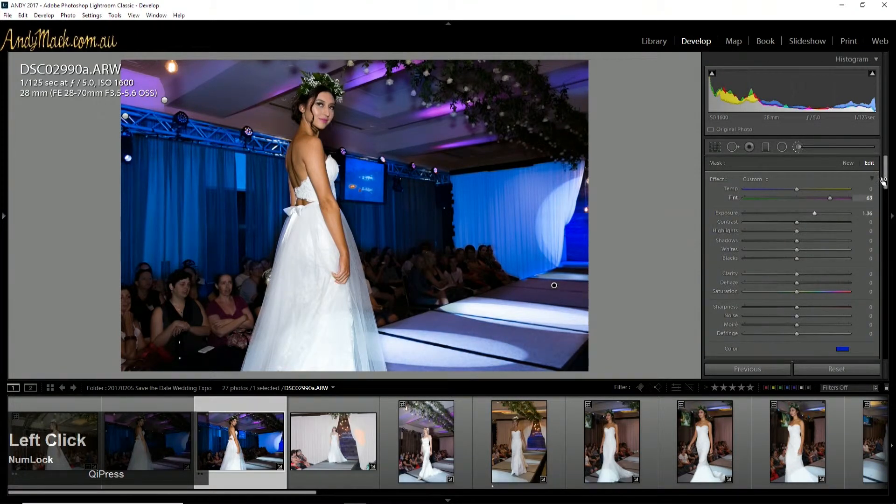
Step: Test a Dehaze boost on the runway mask and reset it, set the mask's Saturation to 71, and close the adjustment brush
scroll(882, 186, down, 2)
drag(879, 187, 880, 175)
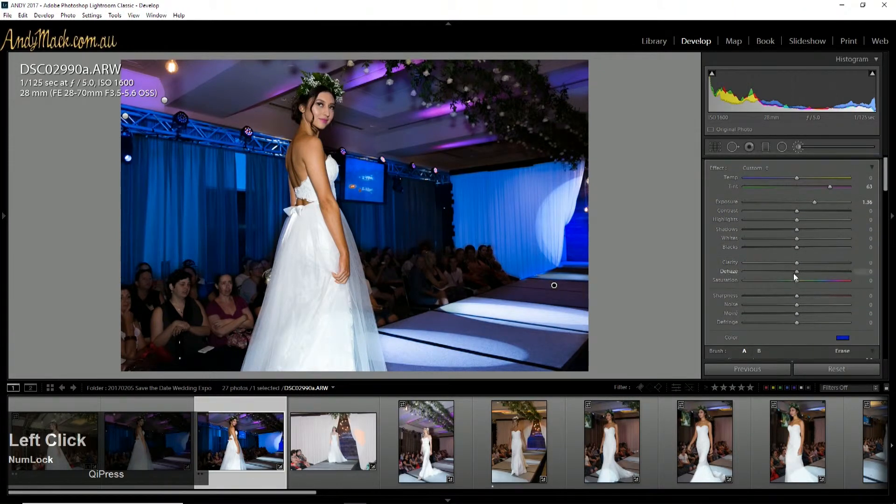
mouse_move(821, 270)
mouse_down()
mouse_move(832, 274)
mouse_move(811, 275)
mouse_up()
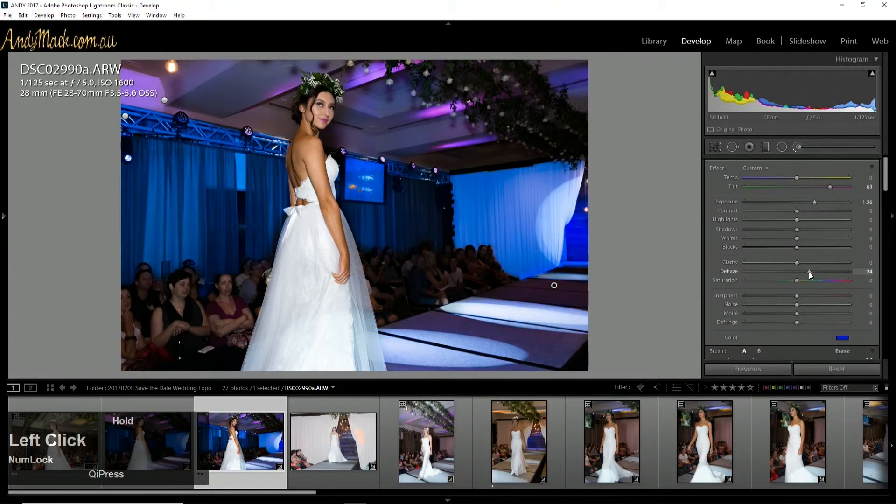
double_click(731, 271)
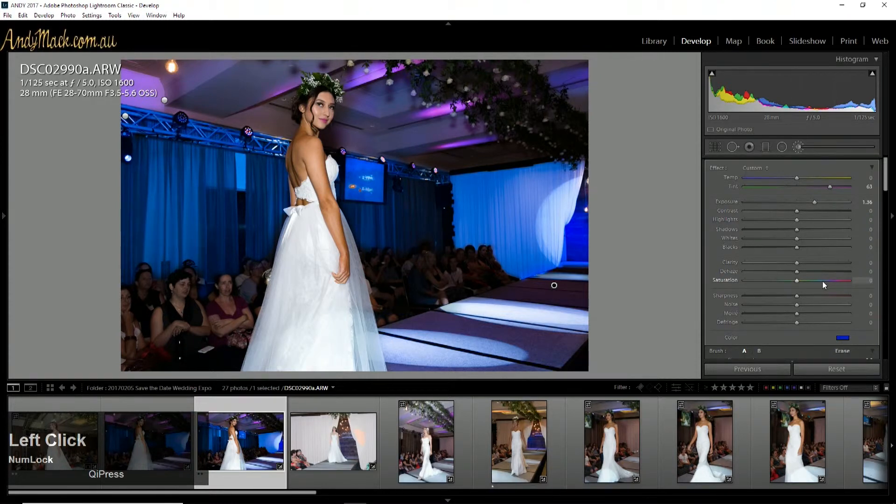
drag(822, 281, 833, 281)
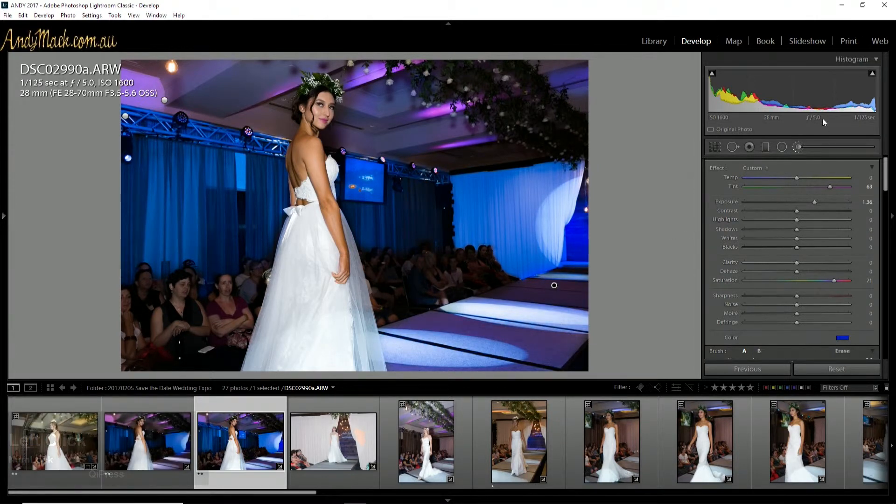
click(798, 147)
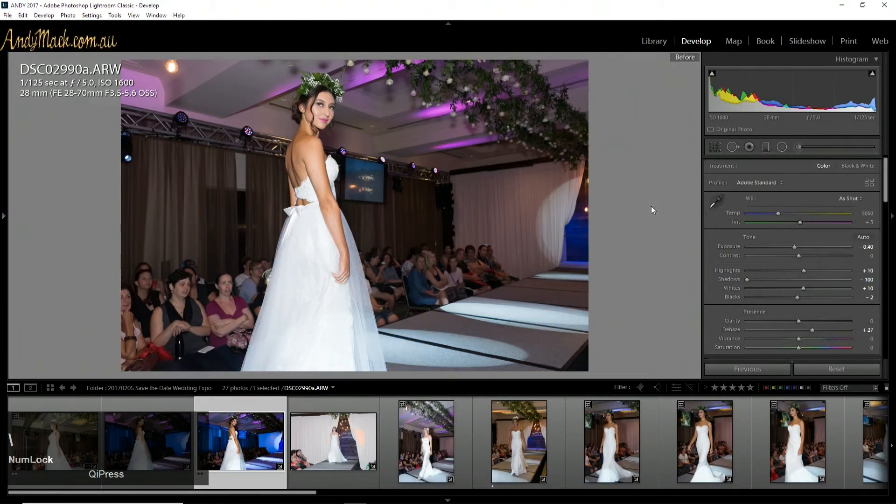
Step: Compare the edited runway photo with its before version several times, ending on the edited version
key(backslash)
key(backslash)
key(backslash)
key(backslash)
key(backslash)
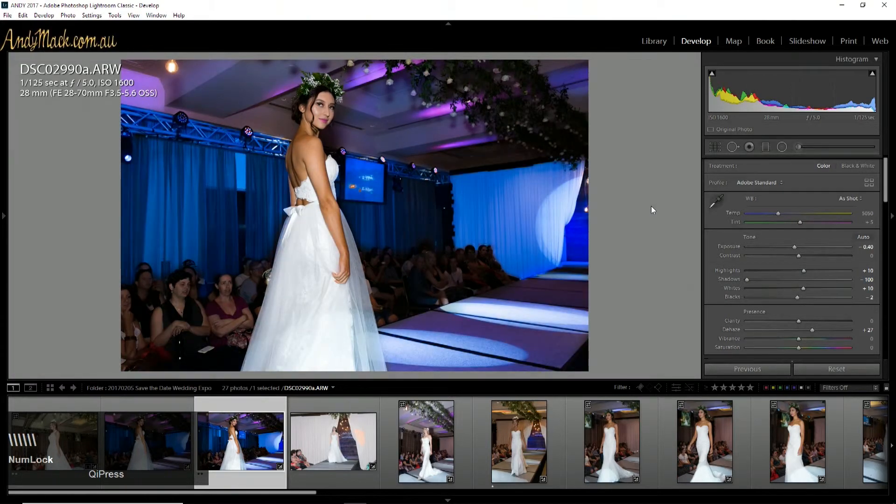
key(backslash)
key(backslash)
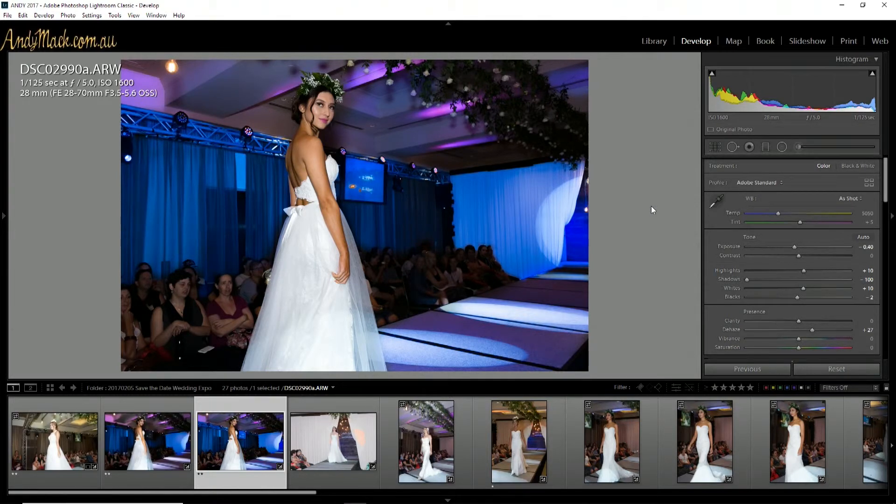
key(backslash)
key(backslash)
key(backslash)
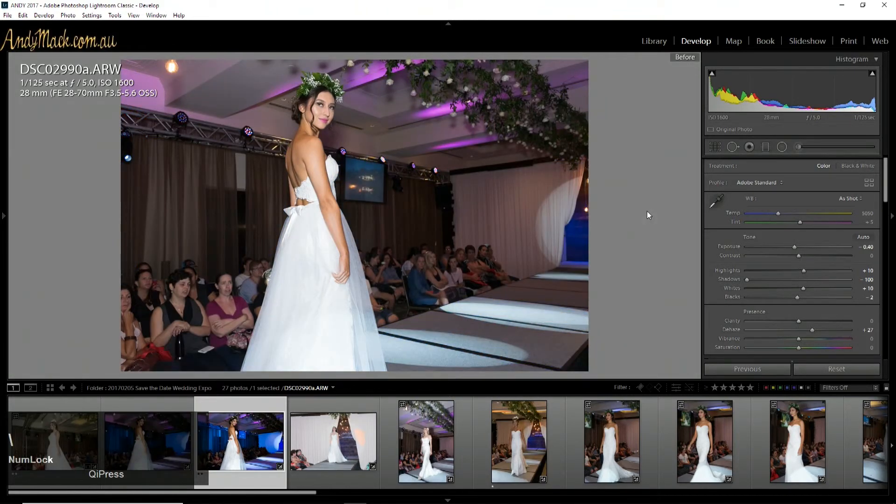
key(backslash)
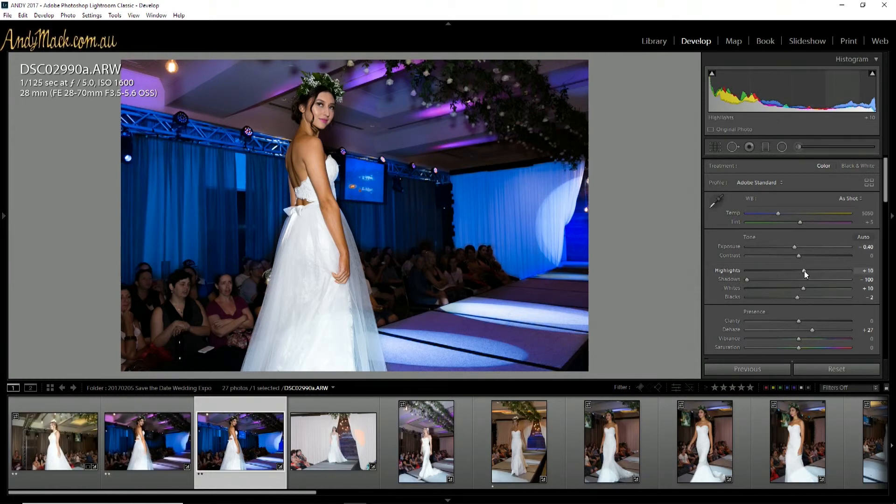
Step: Try negative Highlights values on the whole photo, and settle on Highlights +19 to brighten the dress
drag(803, 271, 795, 273)
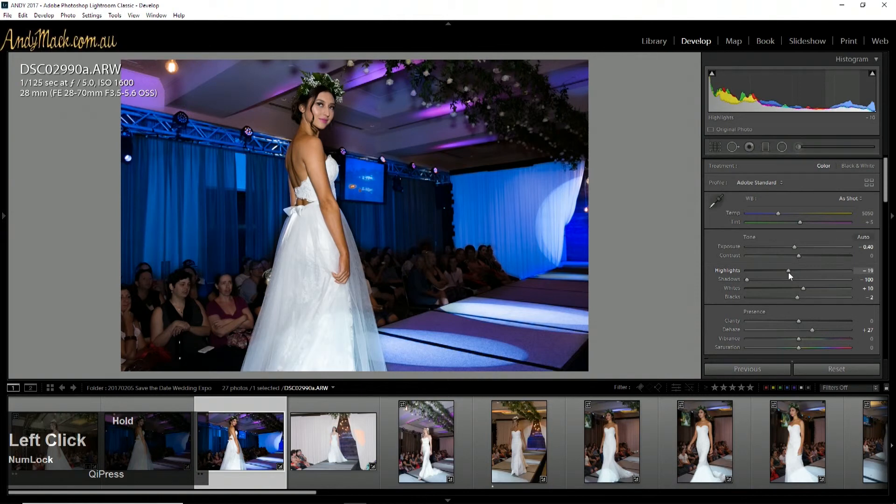
drag(788, 273, 808, 270)
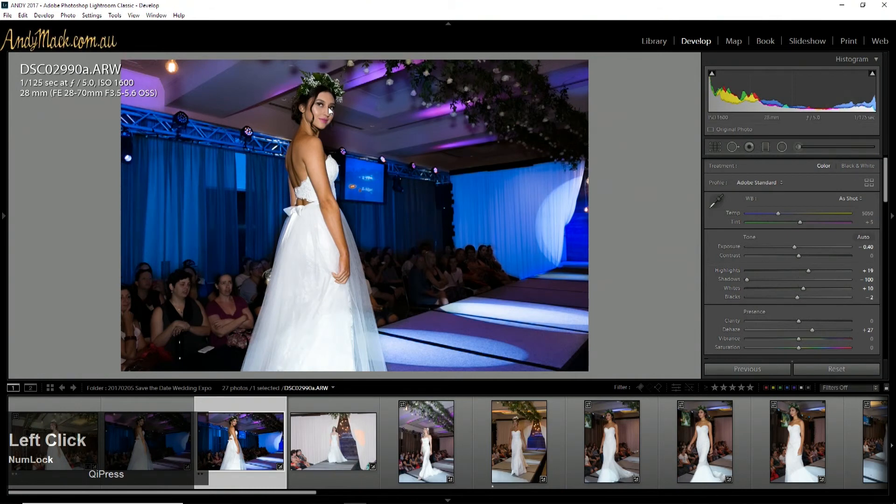